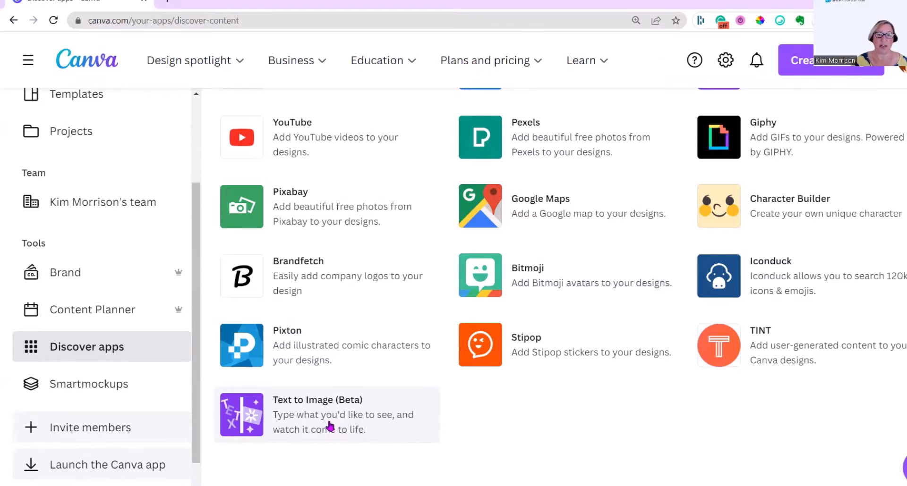
# - Open the Text to Image (Beta) app in a new square Instagram Post design
pyautogui.click(329, 426)
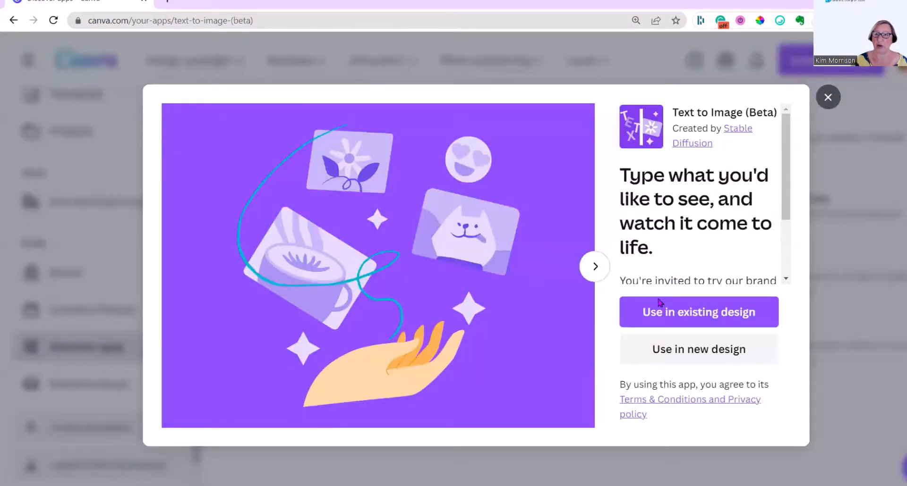
pyautogui.click(690, 311)
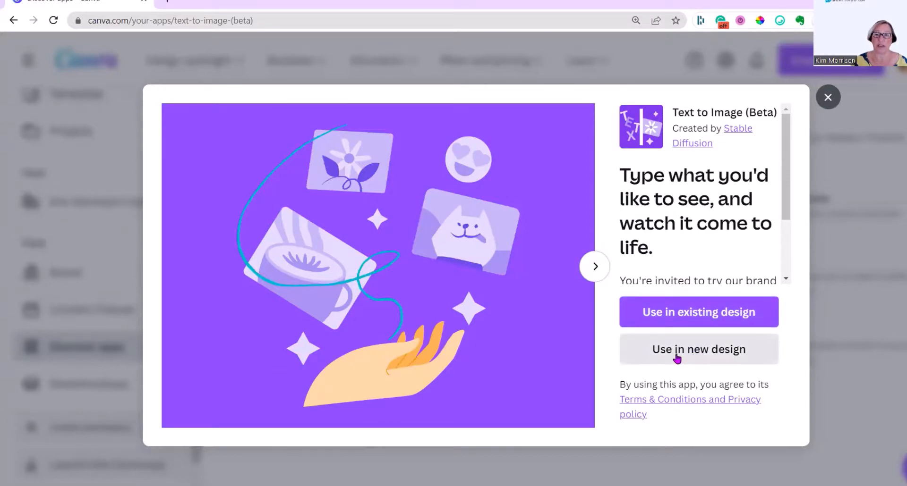
pyautogui.click(696, 354)
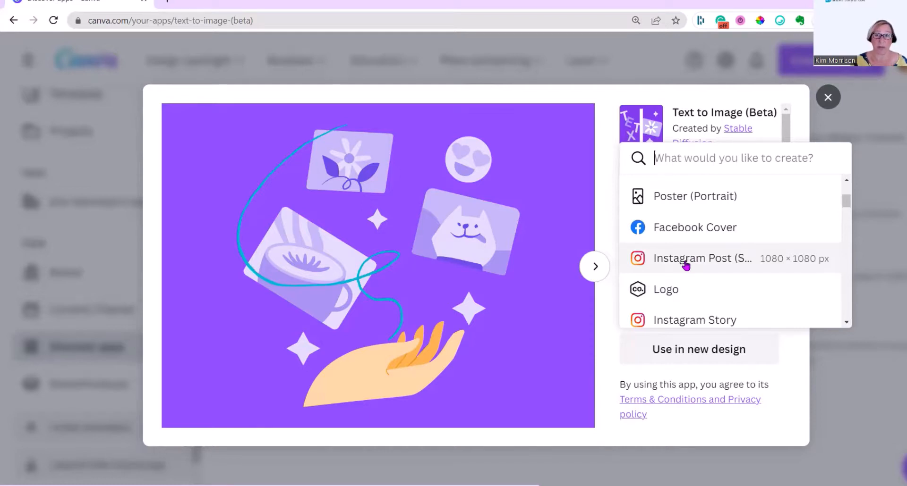
pyautogui.click(685, 265)
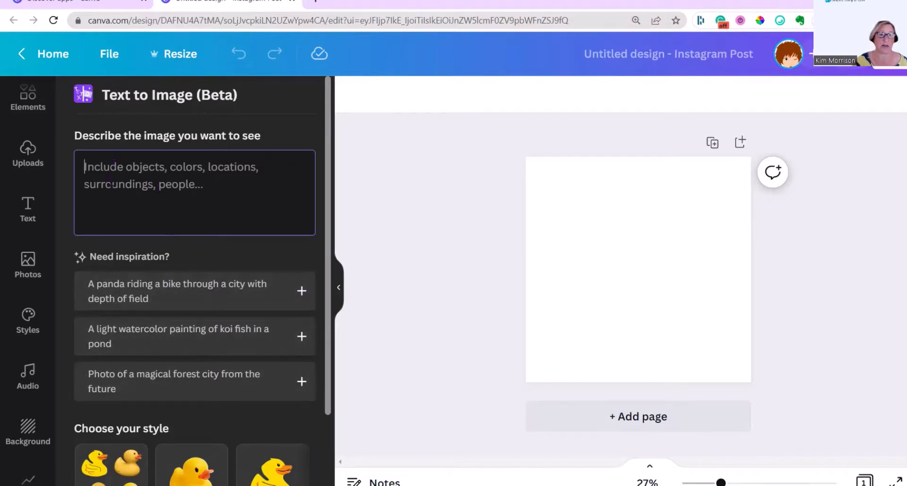
# - Generate images in the Photo style from the prompt "Surfer on a big wave on a sunny day"
pyautogui.write('Surfer on a big wave on a sunny day')
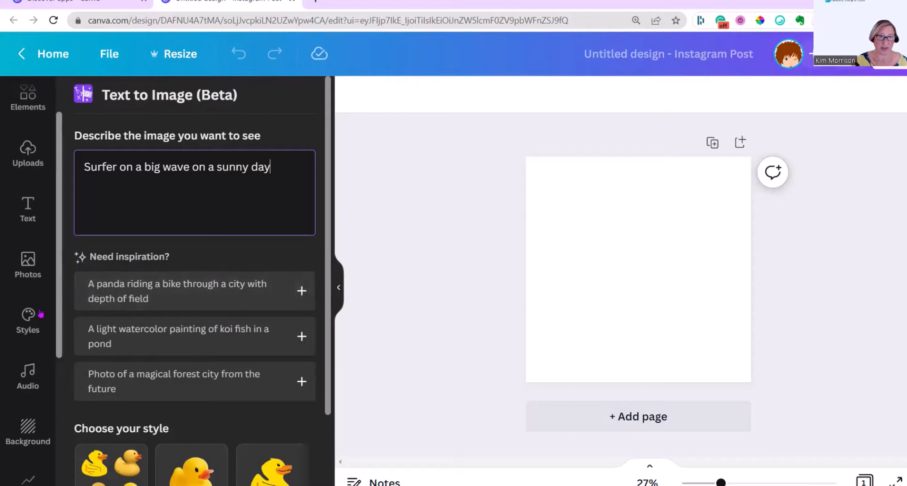
pyautogui.scroll(-1, 12, 305)
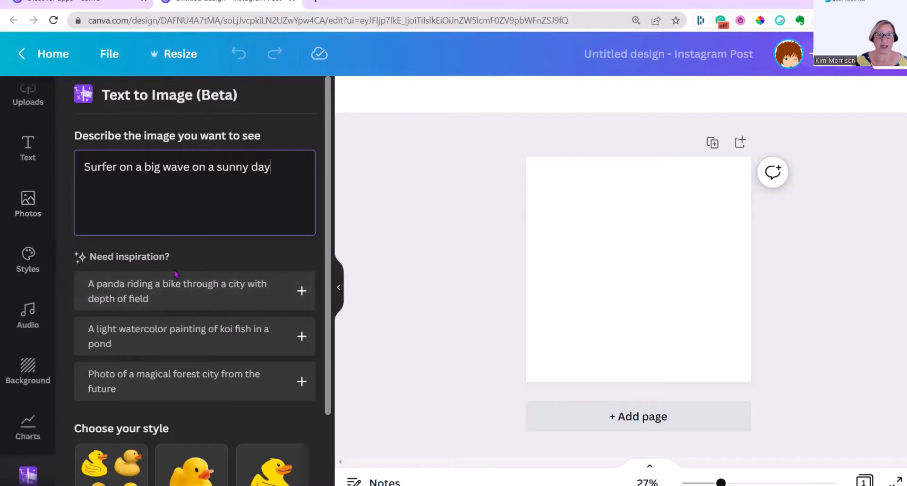
pyautogui.scroll(-2, 94, 373)
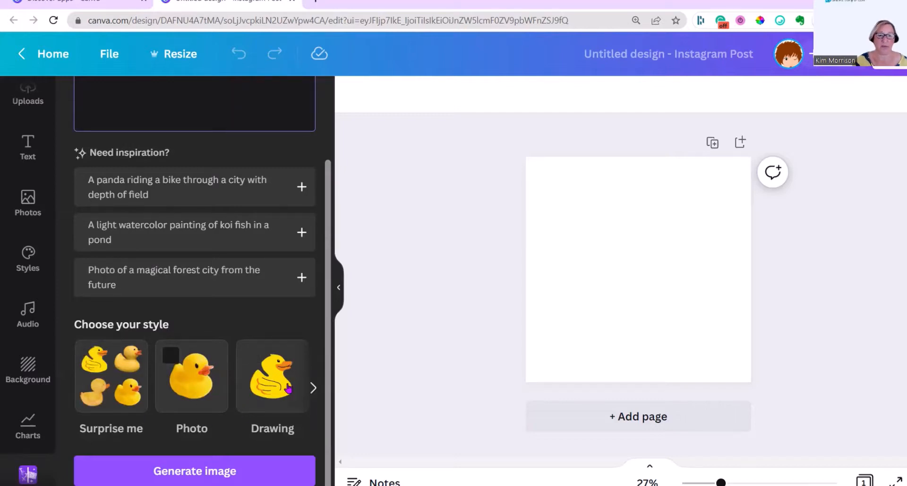
pyautogui.click(313, 388)
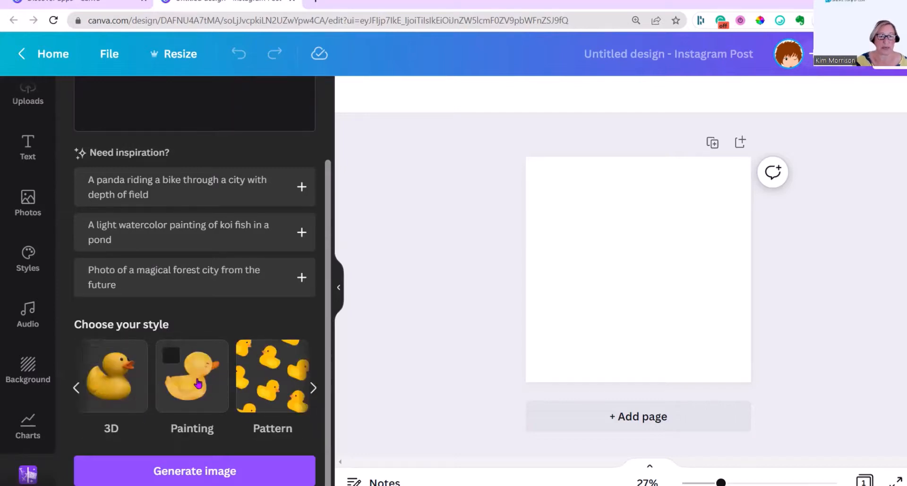
pyautogui.click(312, 388)
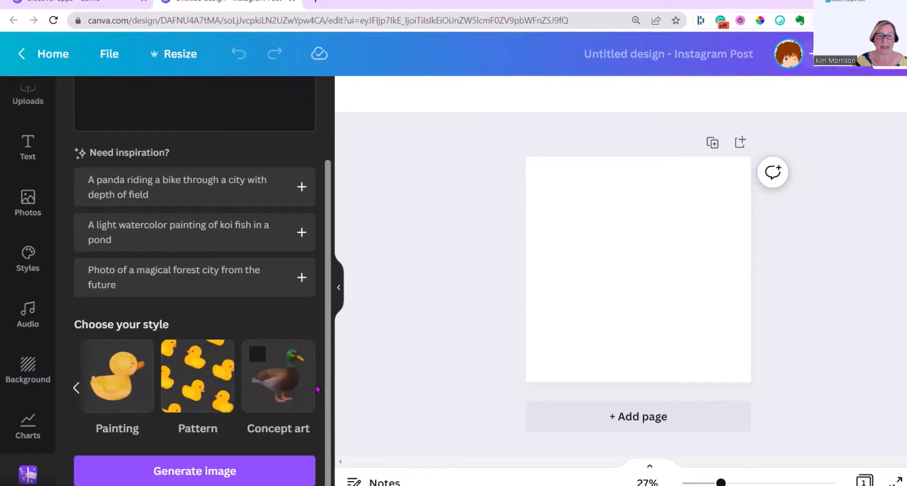
pyautogui.click(76, 388)
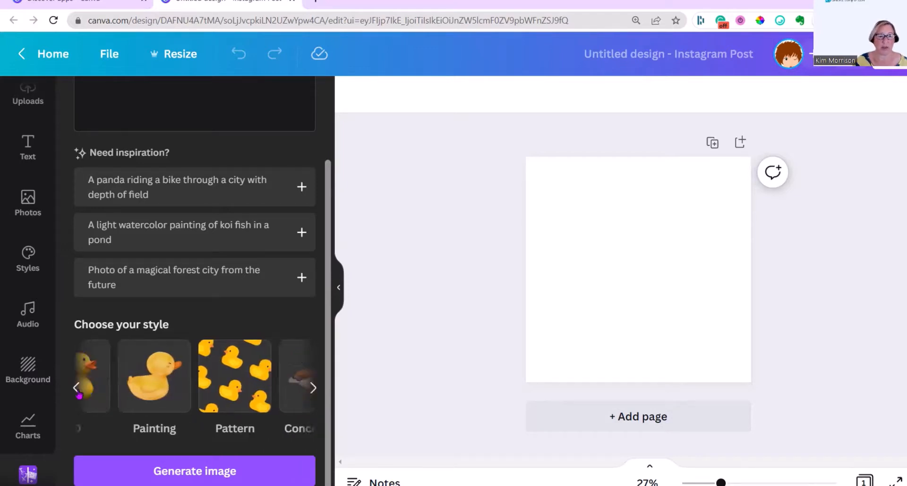
pyautogui.click(76, 388)
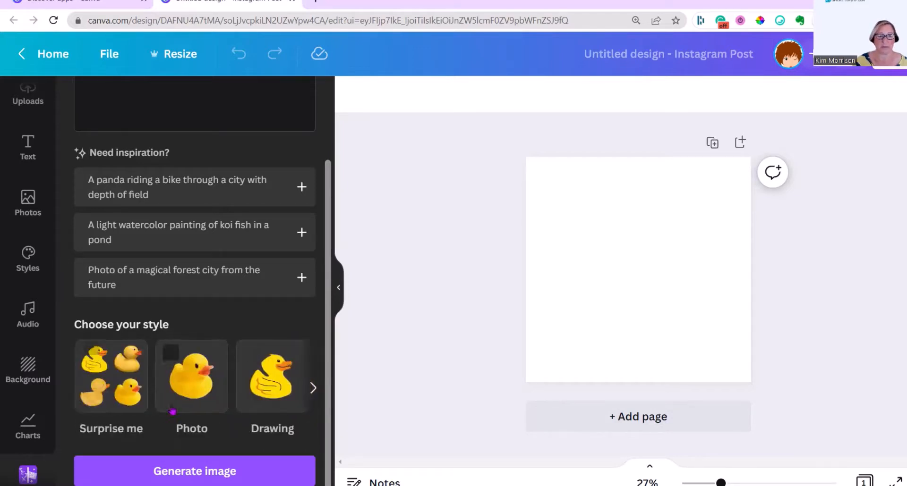
pyautogui.click(196, 380)
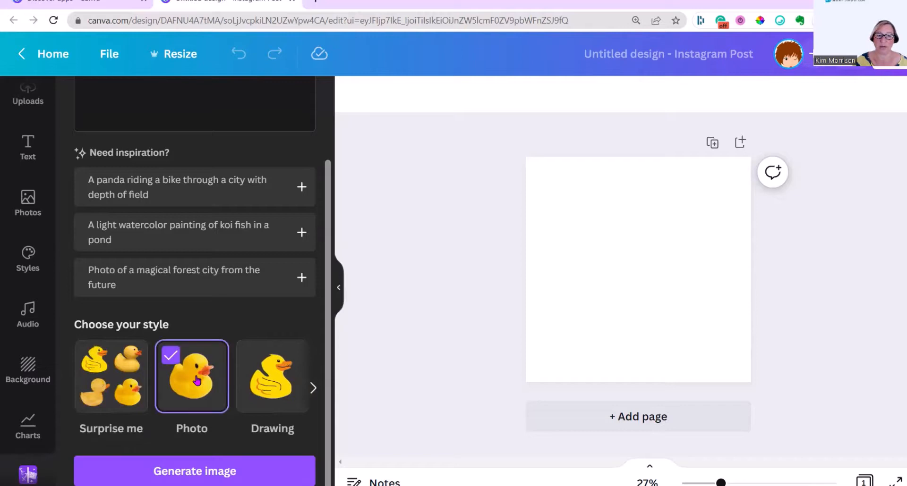
pyautogui.click(205, 472)
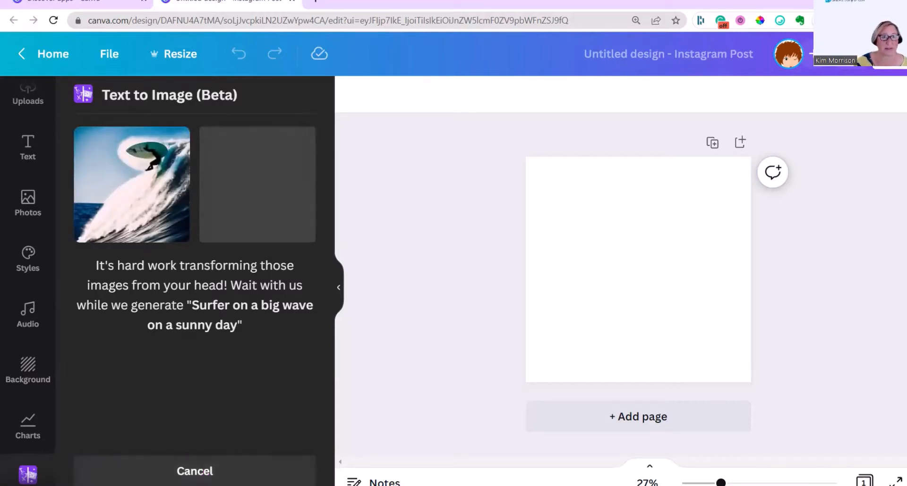
# - Place the first generated surfer photo on the page and enlarge it to fill the whole page
pyautogui.click(153, 193)
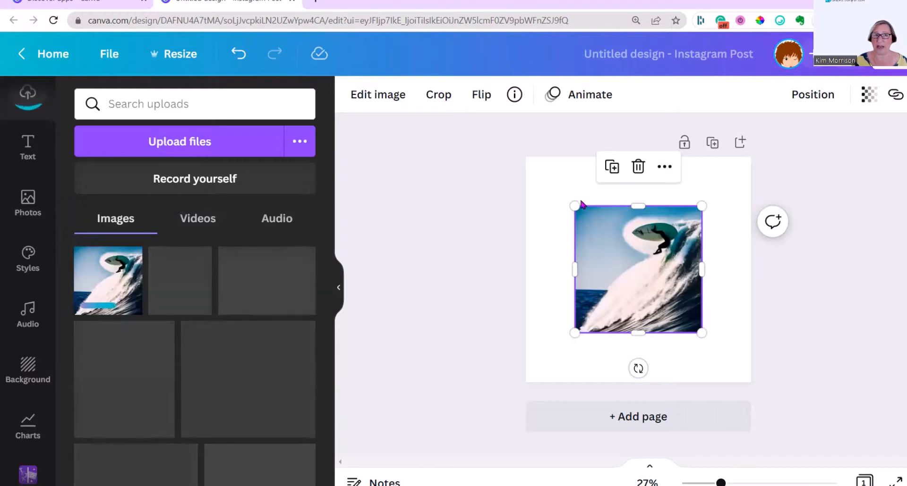
pyautogui.moveTo(573, 206); pyautogui.dragTo(525, 157)
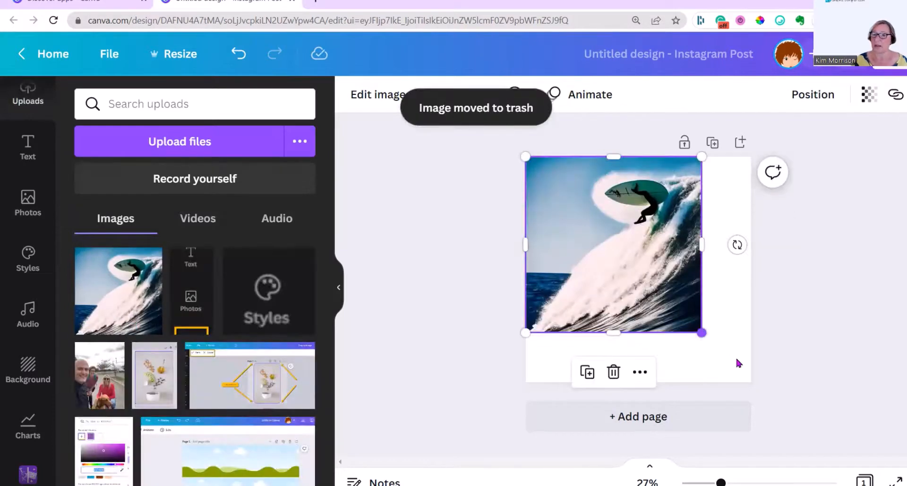
pyautogui.moveTo(701, 333); pyautogui.dragTo(751, 382)
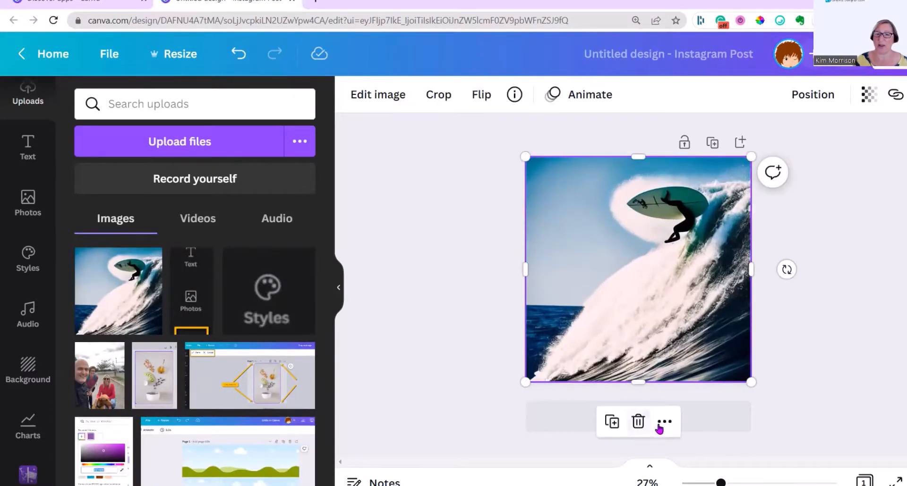
# - Add a second page and generate new images from the same surfer prompt in the Drawing style
pyautogui.click(717, 425)
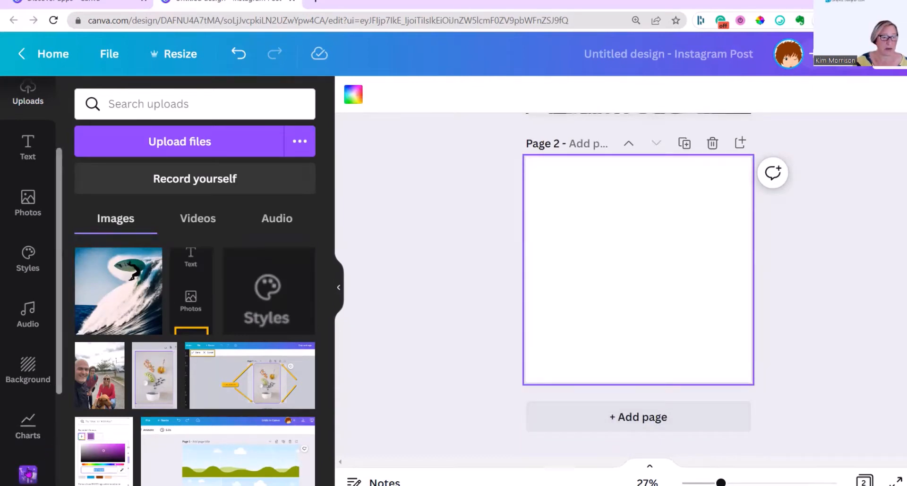
pyautogui.scroll(-3, 28, 472)
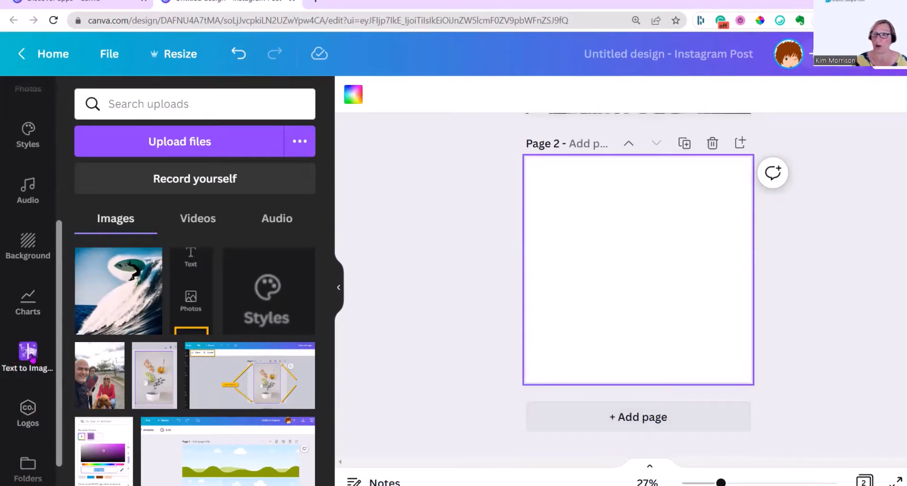
pyautogui.click(29, 352)
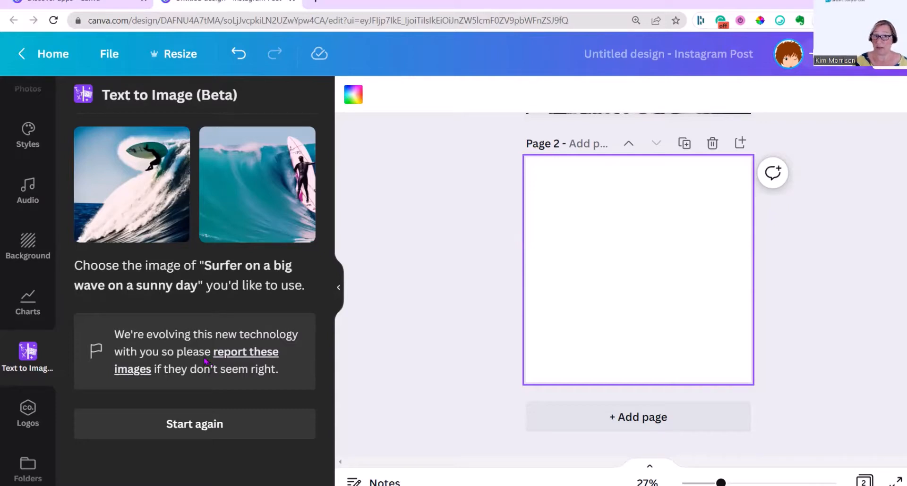
pyautogui.click(200, 429)
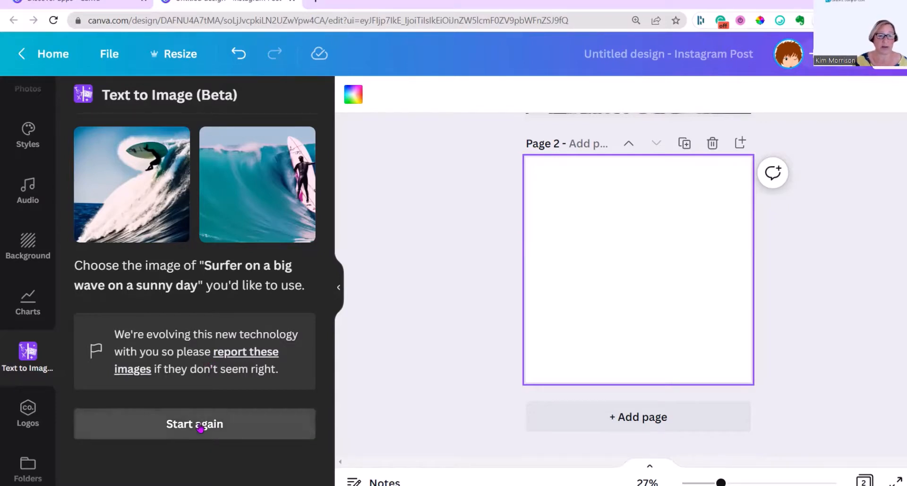
pyautogui.scroll(-3, 277, 390)
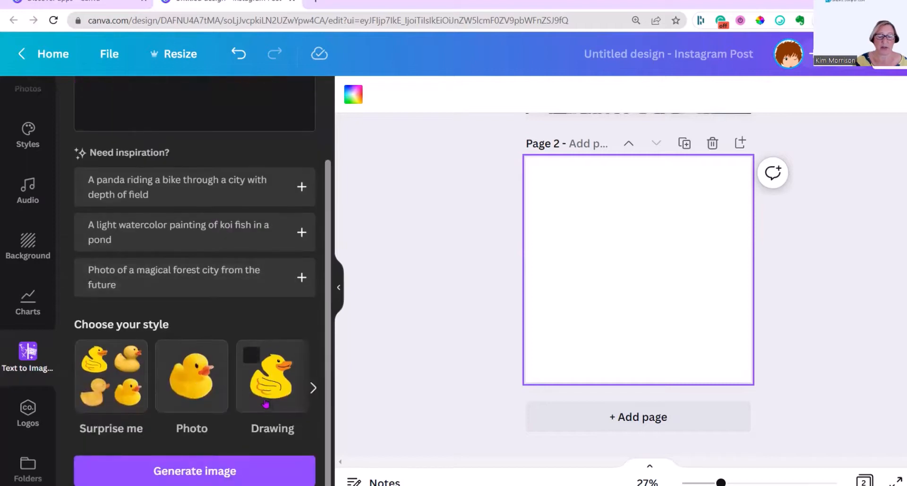
pyautogui.click(270, 376)
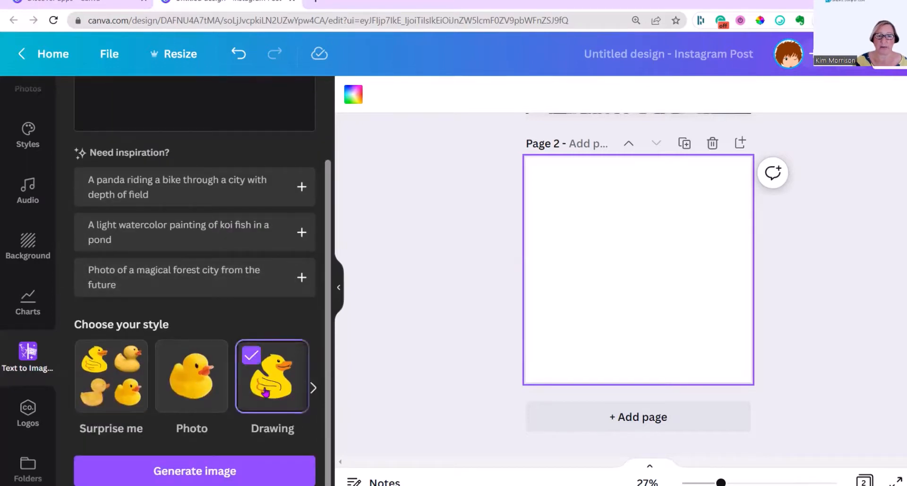
pyautogui.click(123, 471)
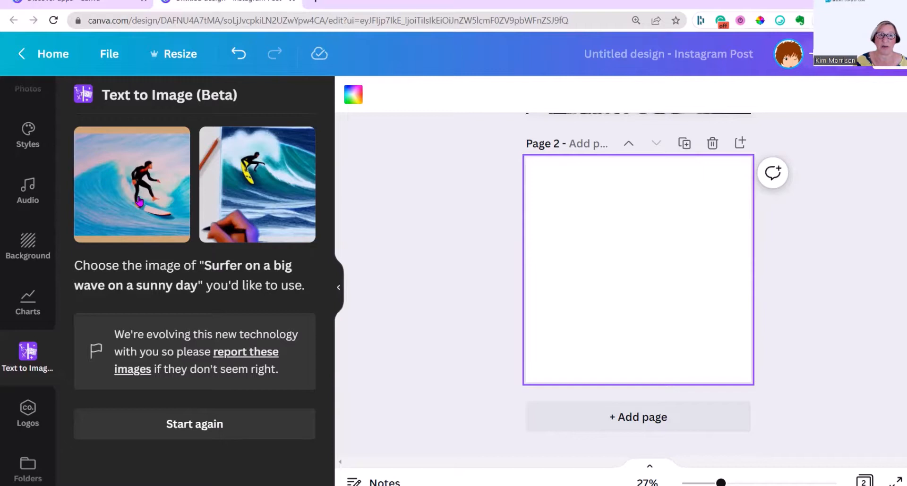
# - Place the first generated surfer drawing on page 2 and enlarge it to fill the page
pyautogui.click(139, 202)
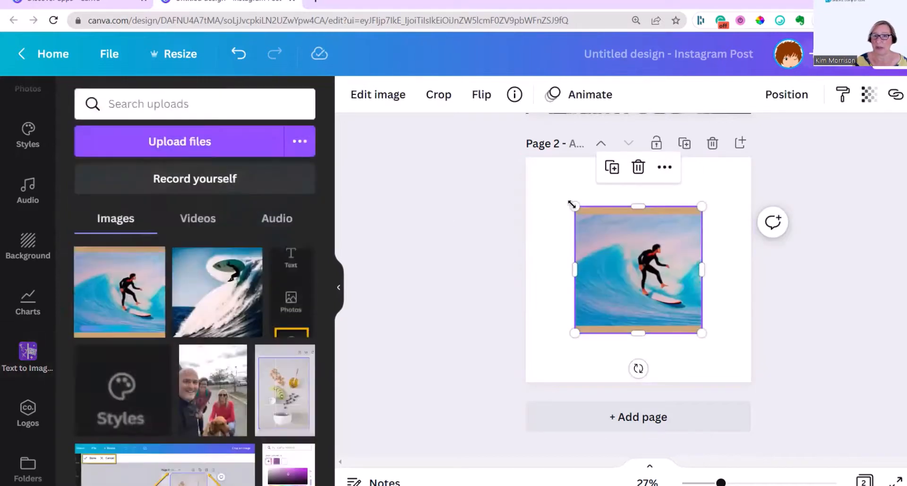
pyautogui.moveTo(574, 207); pyautogui.dragTo(522, 156)
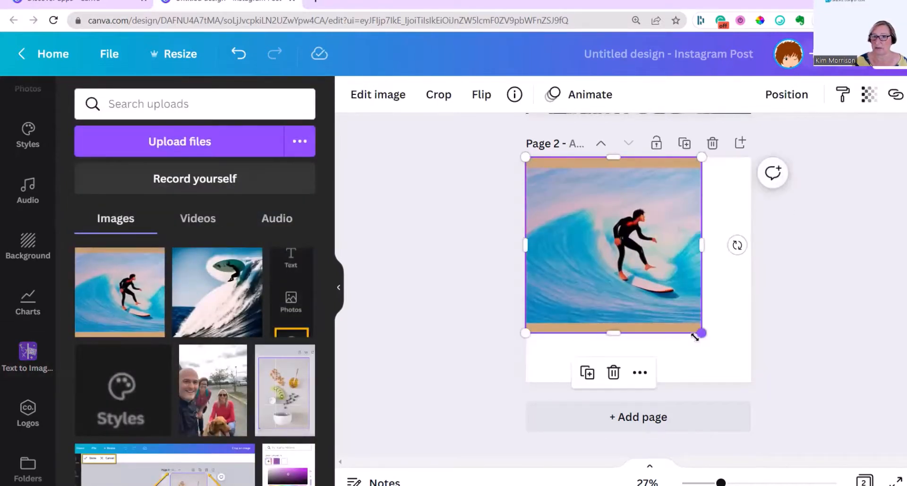
pyautogui.moveTo(701, 333); pyautogui.dragTo(751, 383)
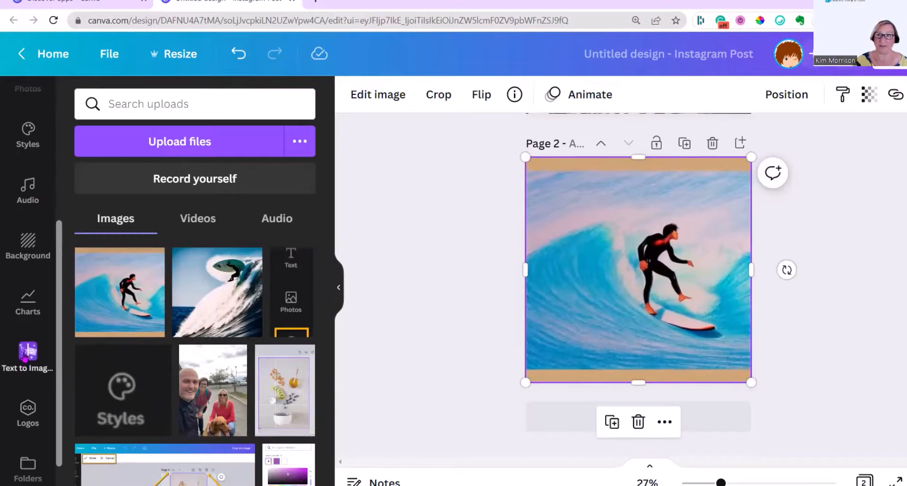
# - Generate the surfer prompt again in the 3D style and add a third page
pyautogui.click(25, 359)
pyautogui.scroll(-3, 186, 393)
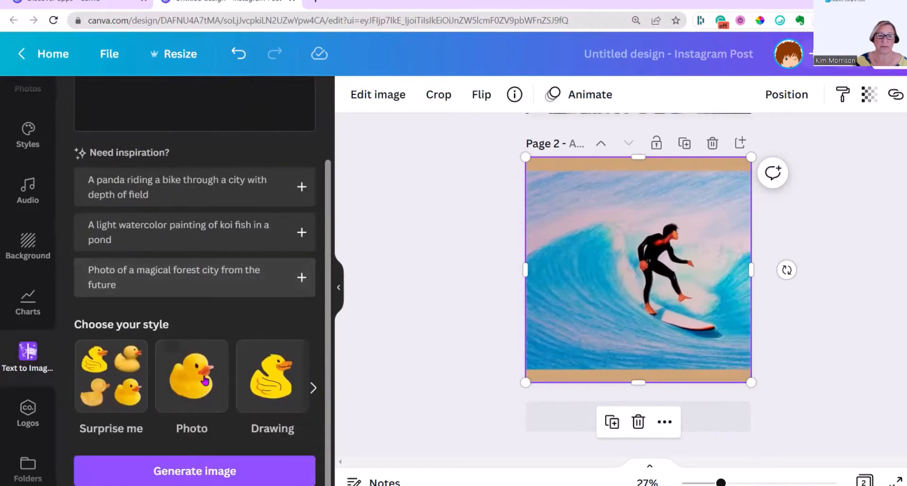
pyautogui.click(312, 388)
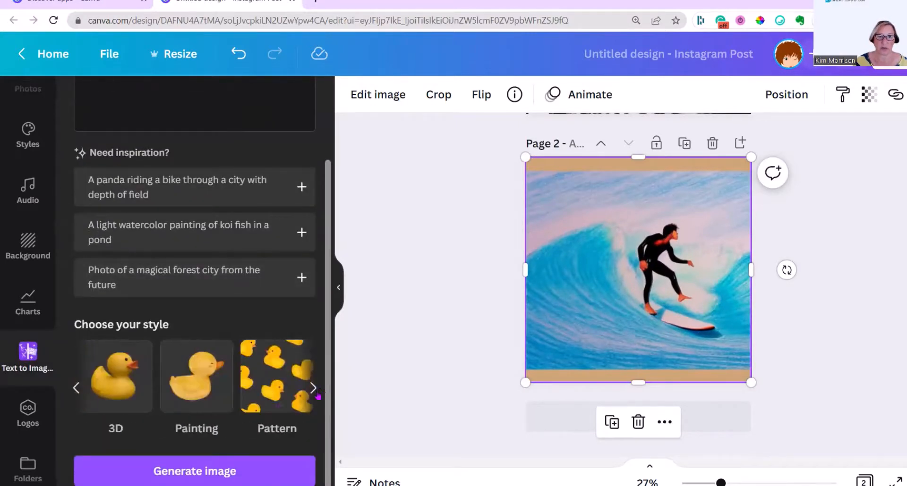
pyautogui.click(117, 387)
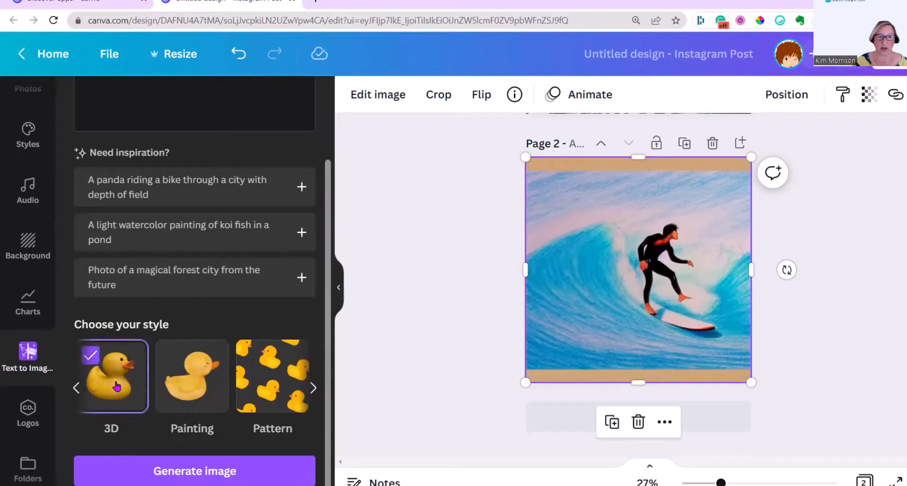
pyautogui.click(133, 472)
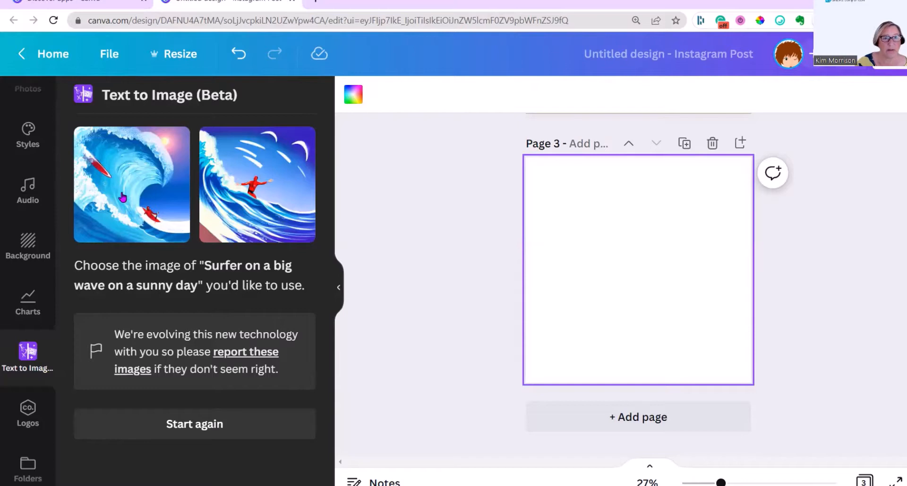
# - Place the first 3D-style surfer image on page 3 and resize it to fit the page edges exactly
pyautogui.click(123, 198)
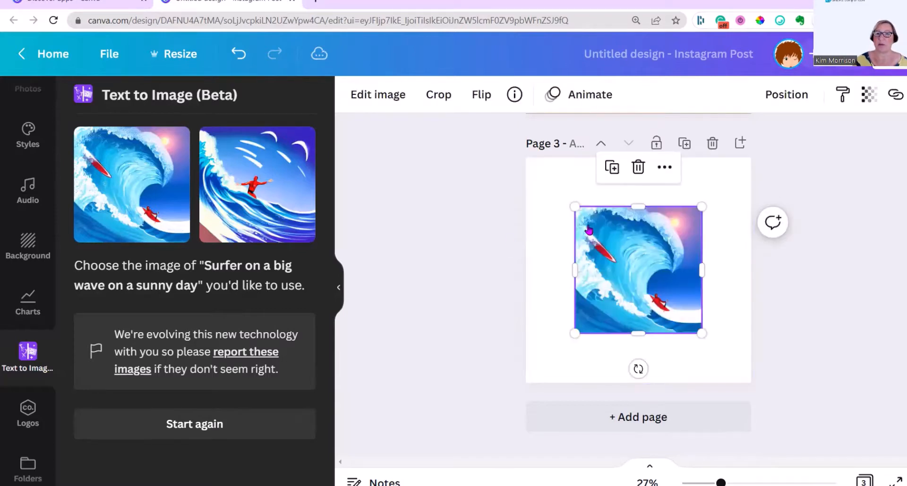
pyautogui.moveTo(559, 193); pyautogui.dragTo(520, 153)
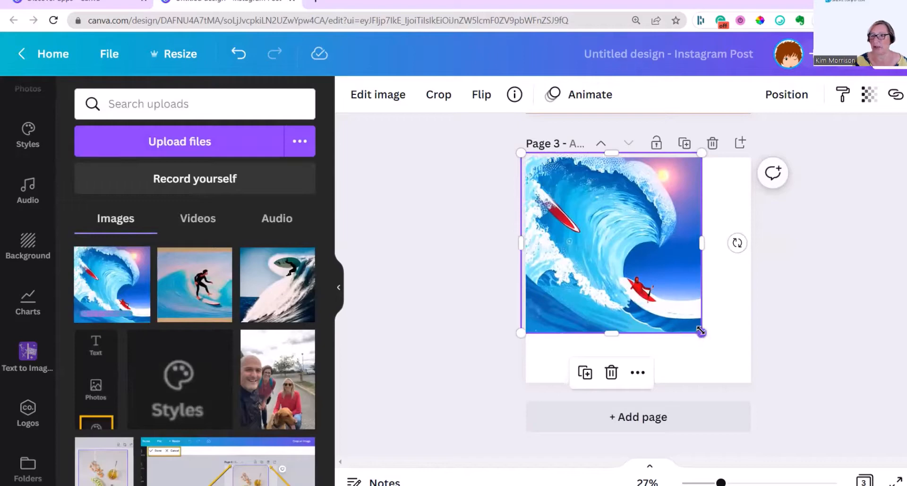
pyautogui.moveTo(702, 332); pyautogui.dragTo(750, 381)
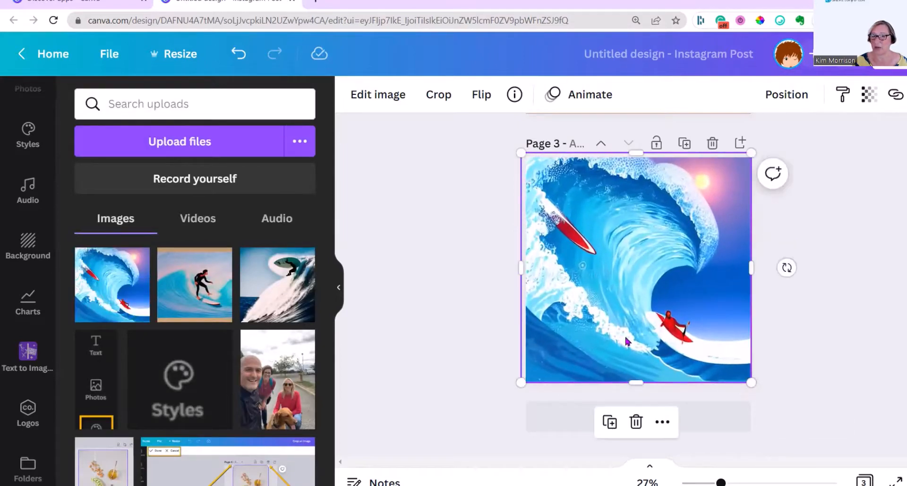
pyautogui.moveTo(521, 154); pyautogui.dragTo(525, 157)
# - Generate the same surfer prompt again in the Painting style and add a fourth page
pyautogui.click(28, 354)
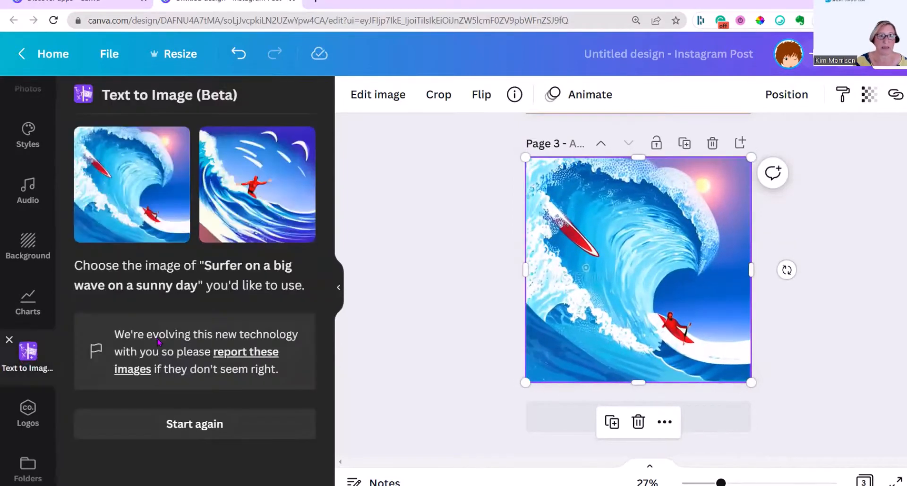
pyautogui.click(192, 422)
pyautogui.scroll(-3, 224, 347)
pyautogui.click(192, 385)
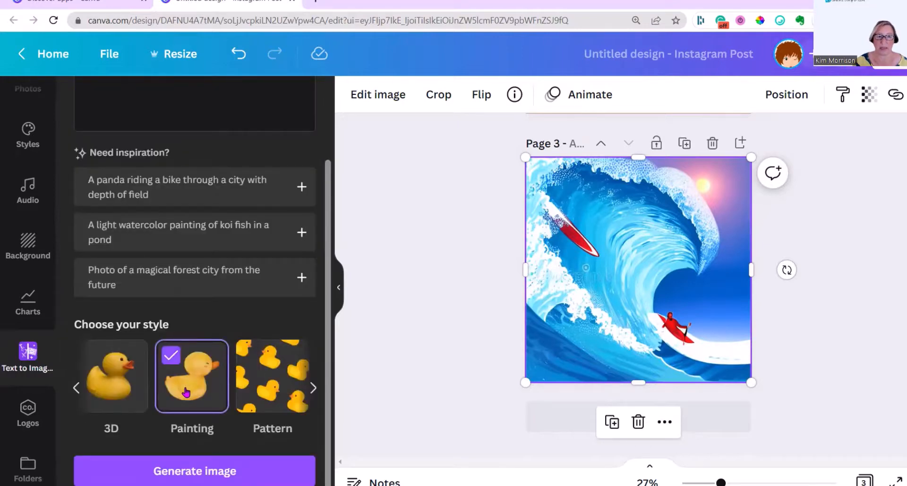
pyautogui.click(194, 471)
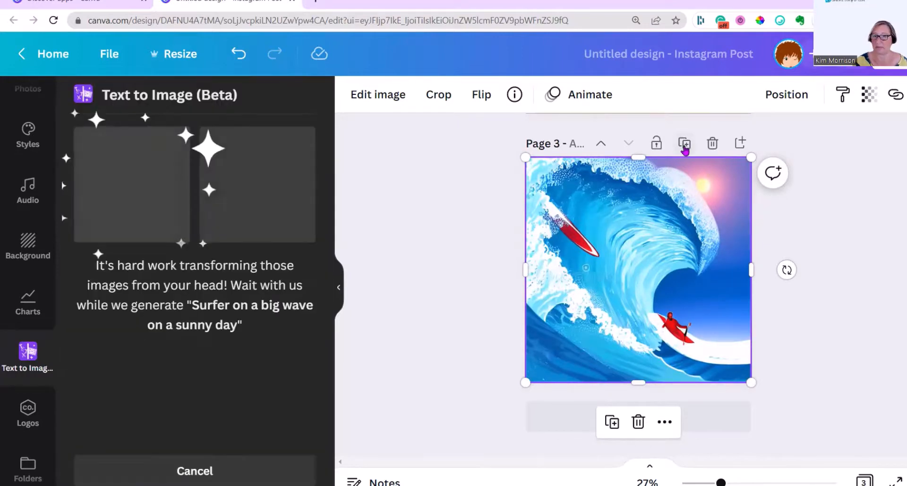
pyautogui.click(674, 428)
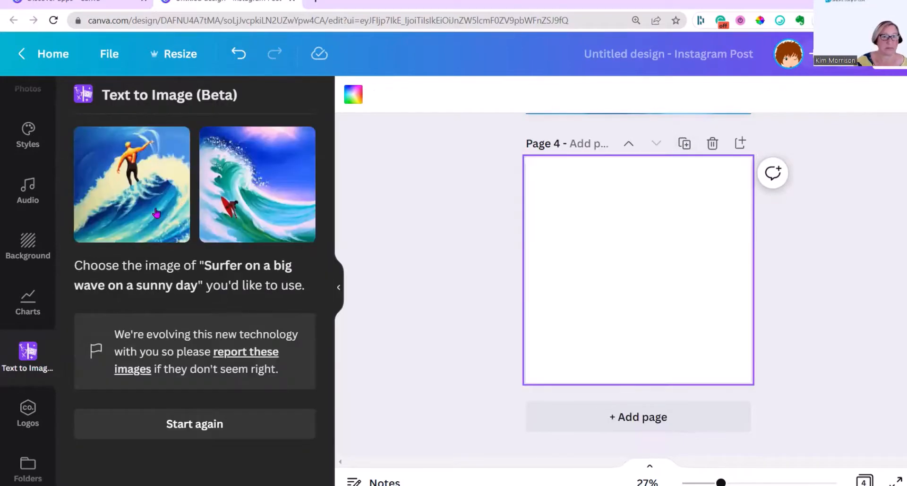
# - Place the second Painting-style surfer image on page 4 and enlarge it to fill the page
pyautogui.click(254, 201)
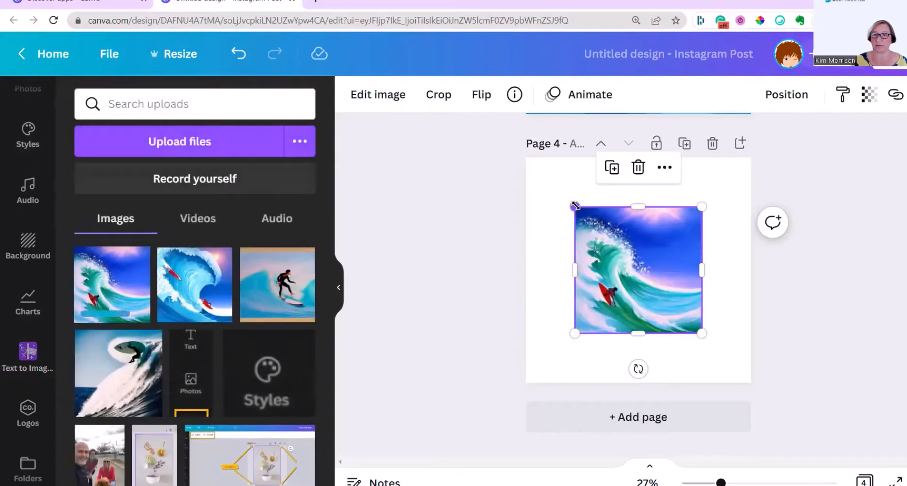
pyautogui.moveTo(574, 206); pyautogui.dragTo(525, 157)
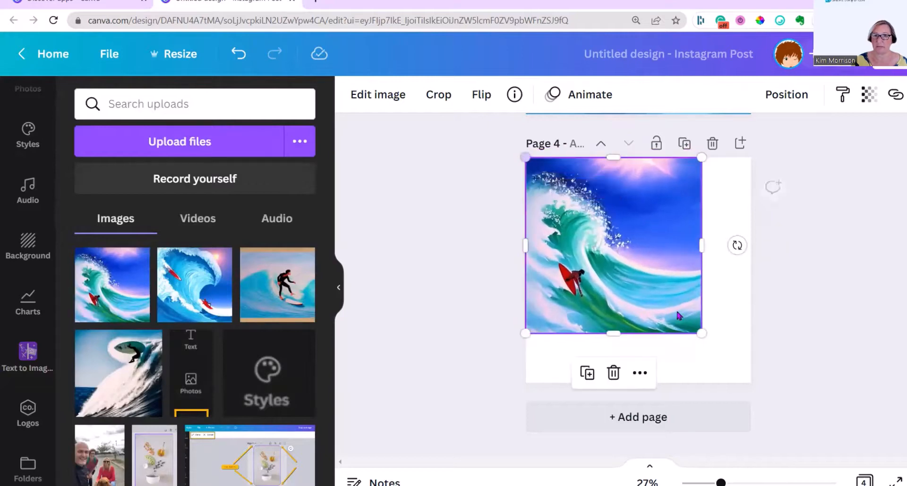
pyautogui.moveTo(702, 333); pyautogui.dragTo(750, 383)
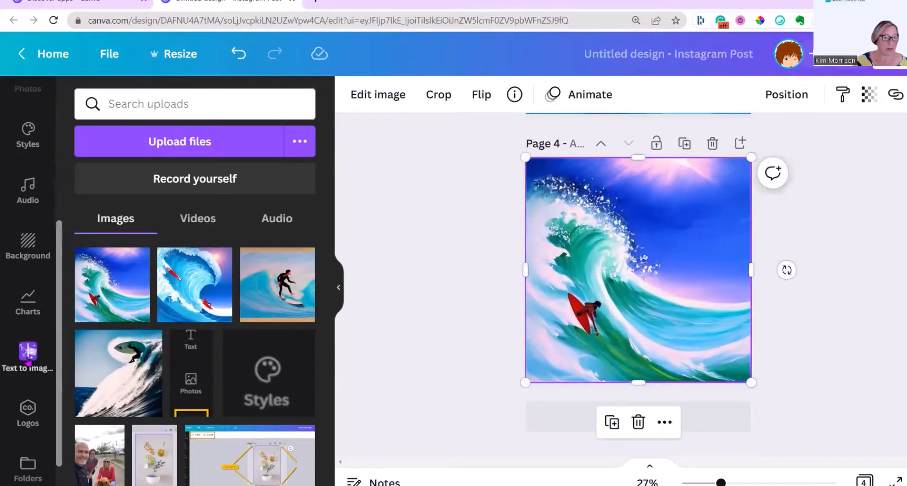
# - Generate new images from the surfer prompt in the Pattern style and add a fifth page
pyautogui.click(28, 359)
pyautogui.click(202, 426)
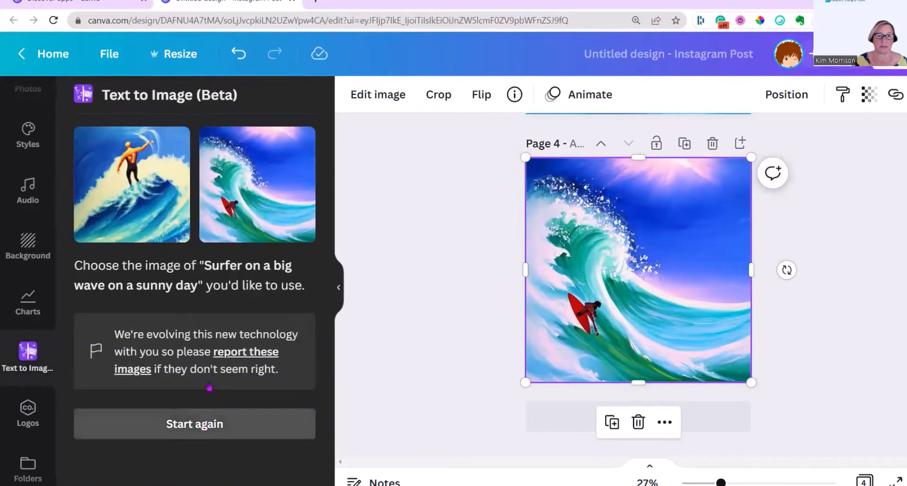
pyautogui.click(314, 390)
pyautogui.click(272, 376)
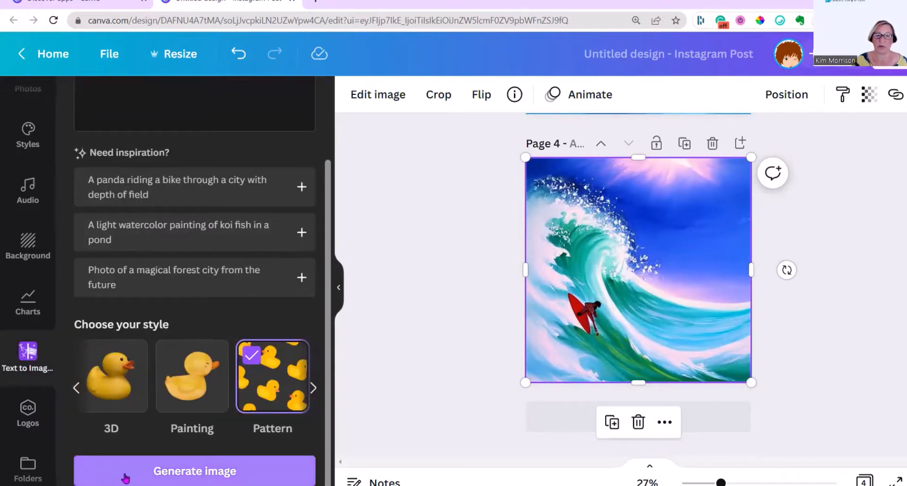
pyautogui.click(125, 478)
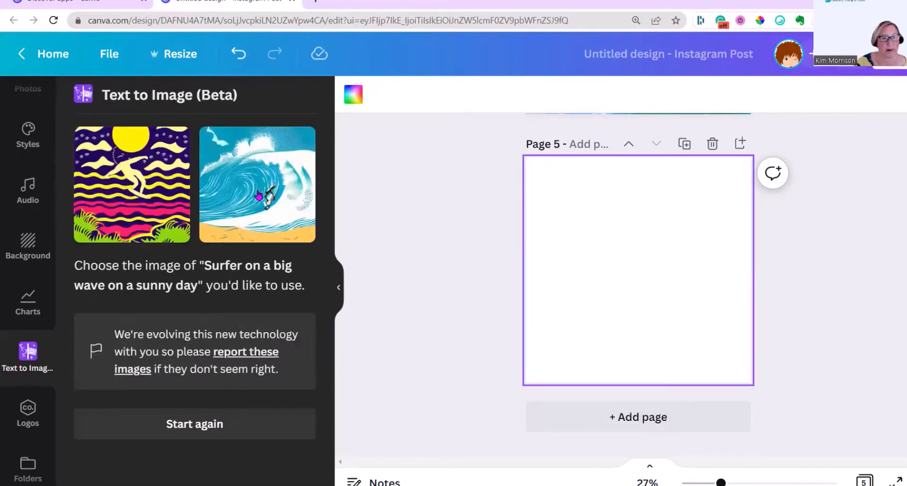
# - Fill page 5 with the second Pattern-style surfer image and add a sixth page
pyautogui.click(258, 202)
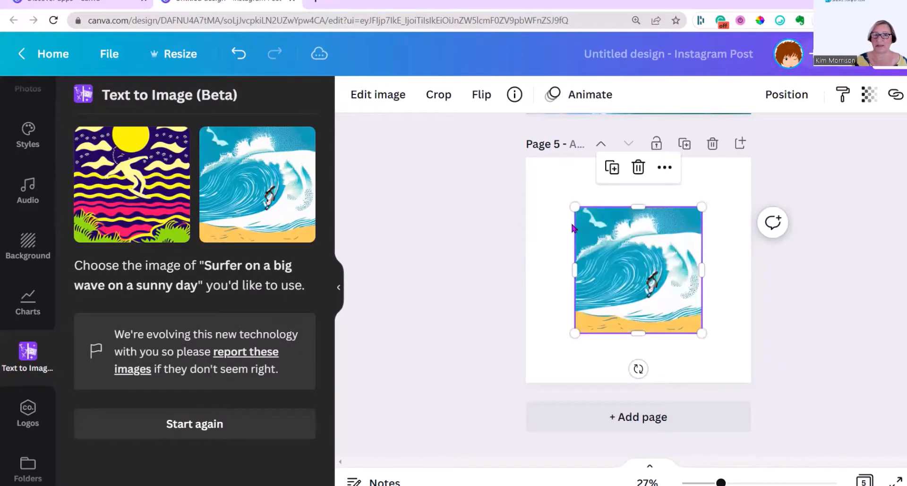
pyautogui.moveTo(576, 207); pyautogui.dragTo(523, 158)
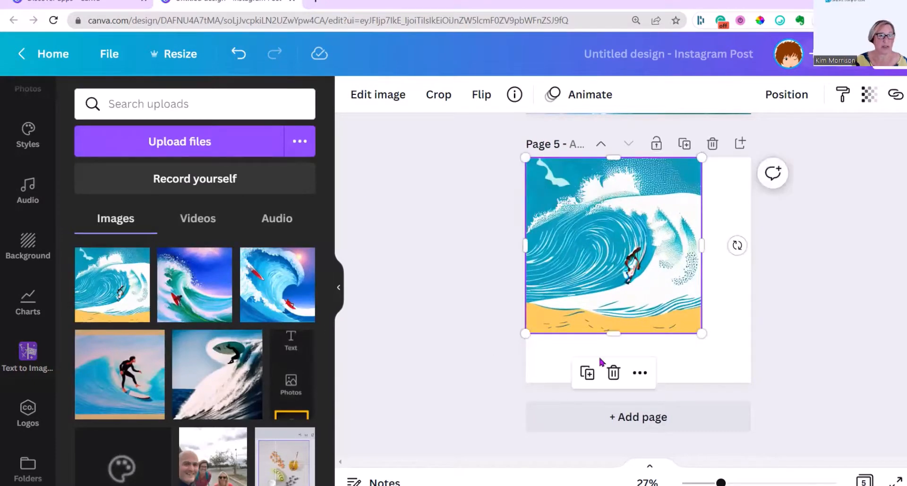
pyautogui.moveTo(702, 333); pyautogui.dragTo(749, 383)
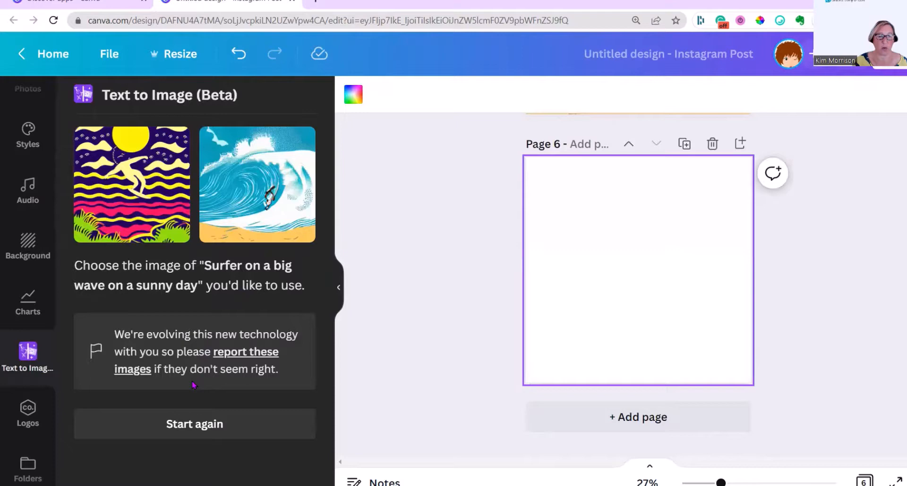
# - Start the image generation again with the same surfer prompt, using the Concept art style
pyautogui.click(182, 426)
pyautogui.scroll(-2, 265, 382)
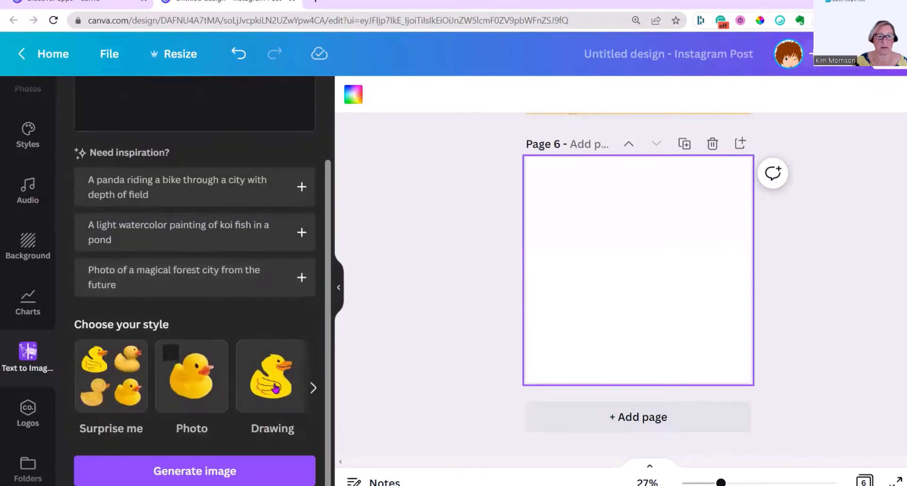
pyautogui.click(313, 390)
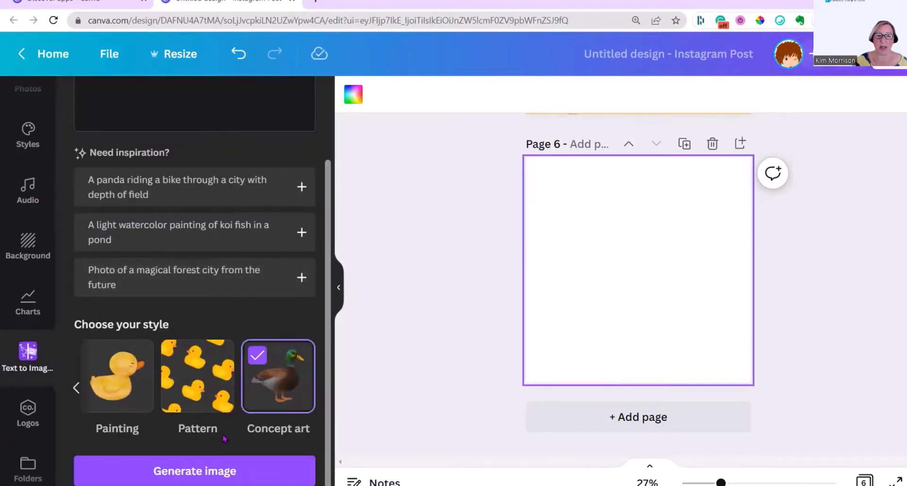
pyautogui.click(119, 473)
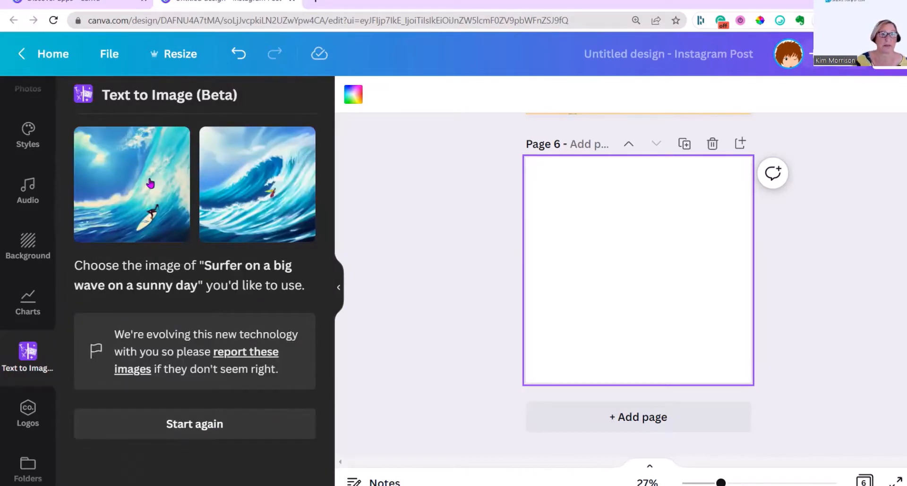
# - Place the second Concept art surfer image on page 6 and stretch it to the page edges
pyautogui.click(274, 205)
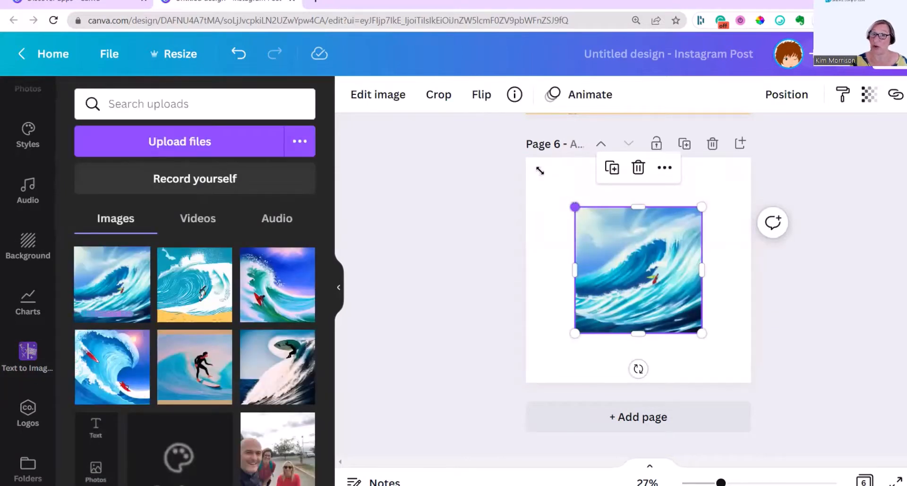
pyautogui.moveTo(539, 171); pyautogui.dragTo(526, 158)
pyautogui.moveTo(701, 333); pyautogui.dragTo(750, 384)
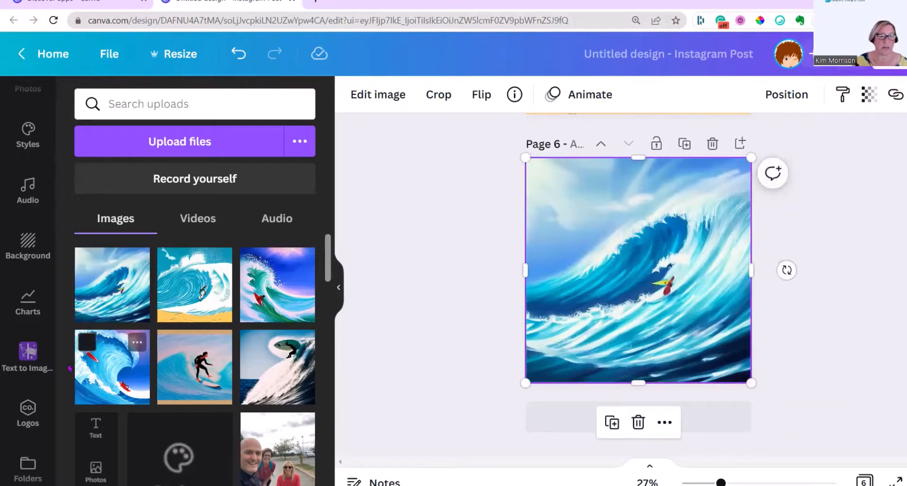
# - Add a seventh page and generate the surfer prompt again with the Surprise me style
pyautogui.scroll(-2, 81, 396)
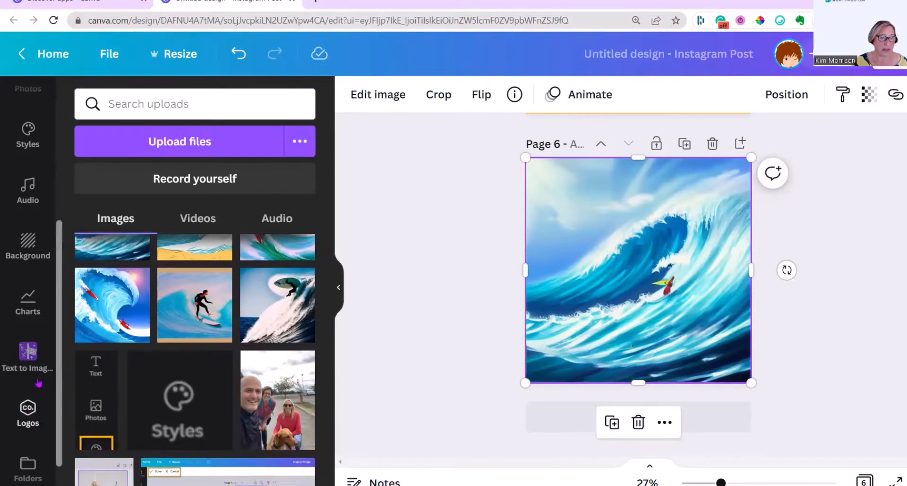
pyautogui.click(28, 352)
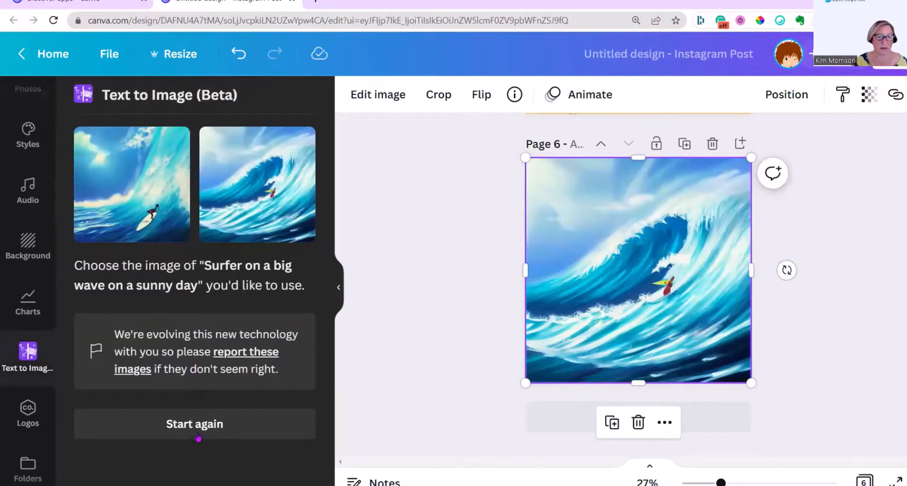
pyautogui.click(198, 438)
pyautogui.scroll(-2, 186, 388)
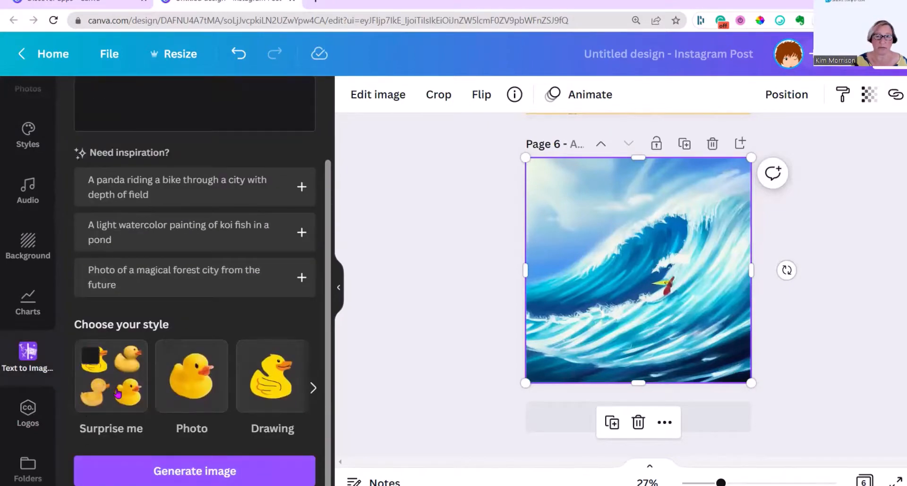
pyautogui.click(91, 400)
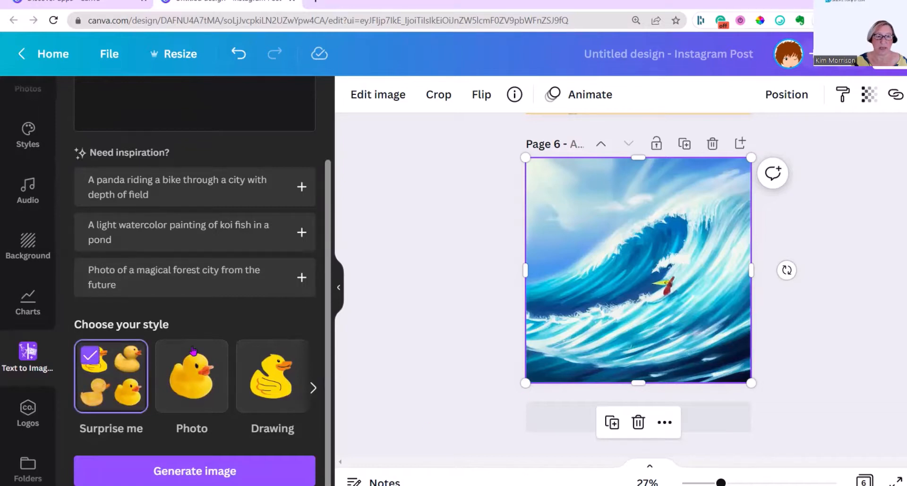
pyautogui.click(711, 421)
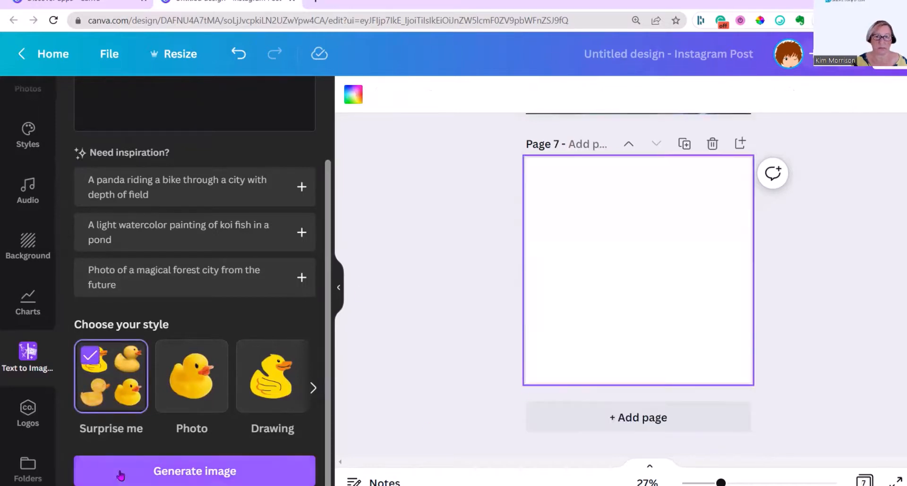
pyautogui.click(297, 470)
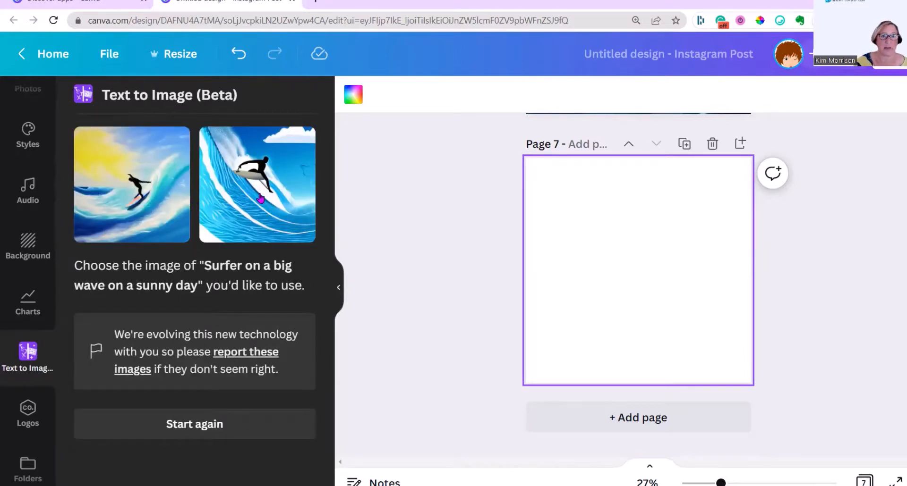
# - Place the second Surprise me surfer image on page 7 and enlarge it to cover the whole page
pyautogui.click(260, 198)
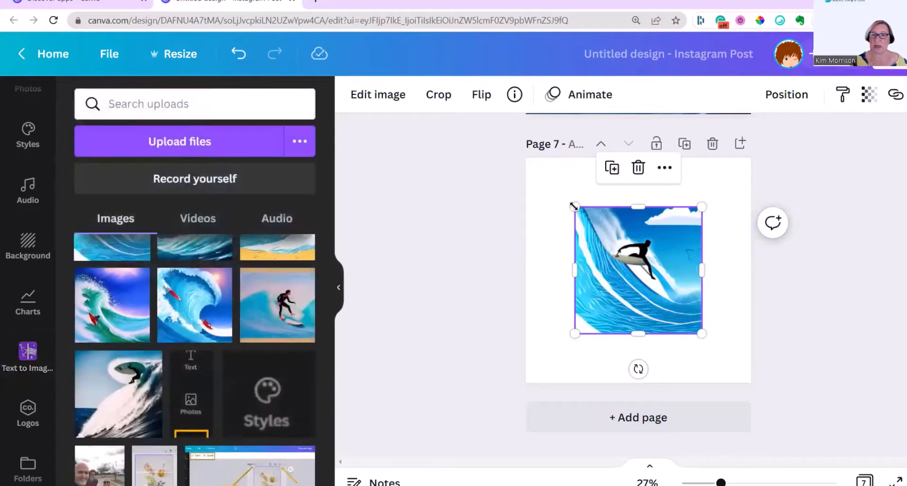
pyautogui.moveTo(573, 206); pyautogui.dragTo(525, 158)
pyautogui.moveTo(702, 334); pyautogui.dragTo(750, 382)
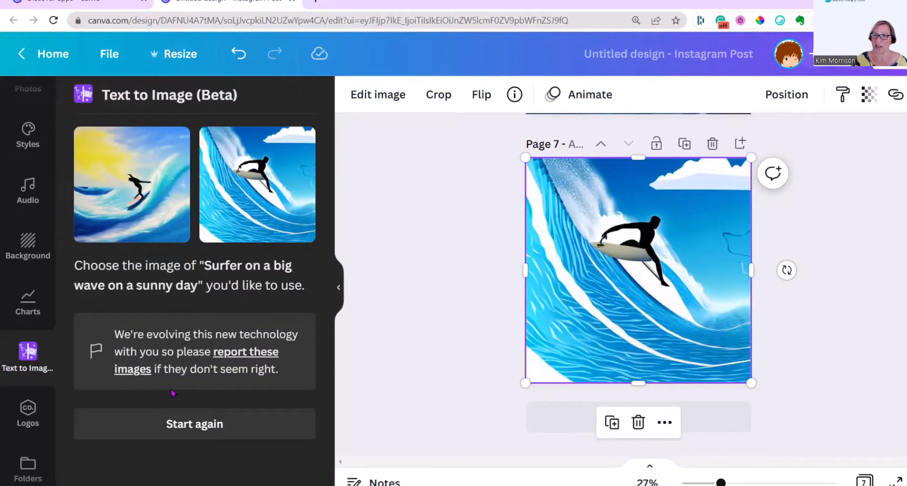